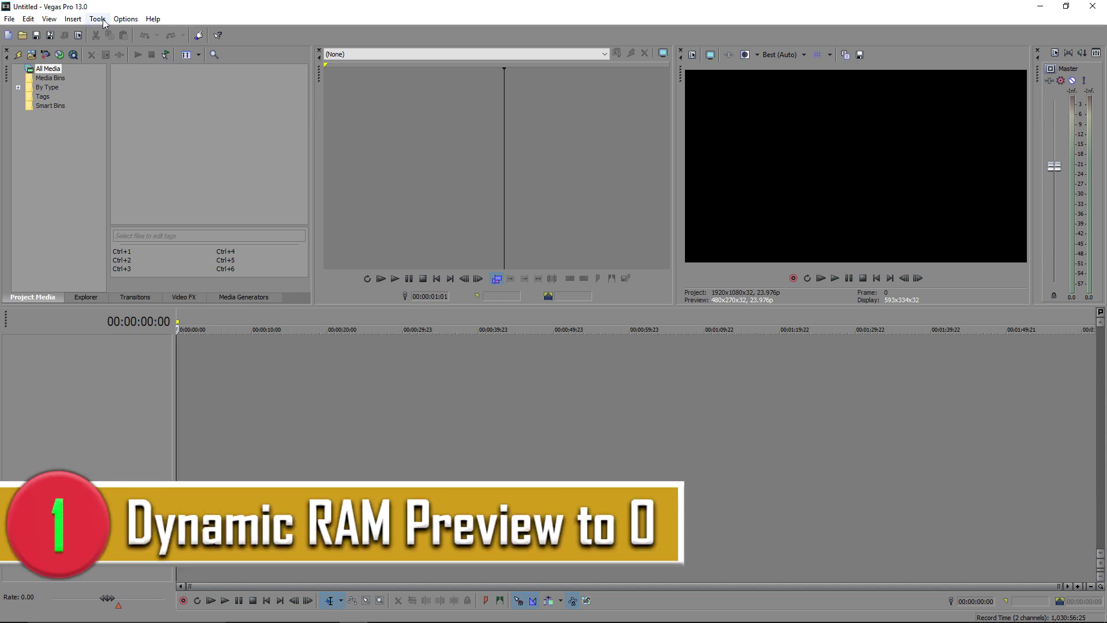
# In Preferences' Video tab, change Dynamic RAM Preview max from 2000 to 0 MB.
pyautogui.click(122, 21)
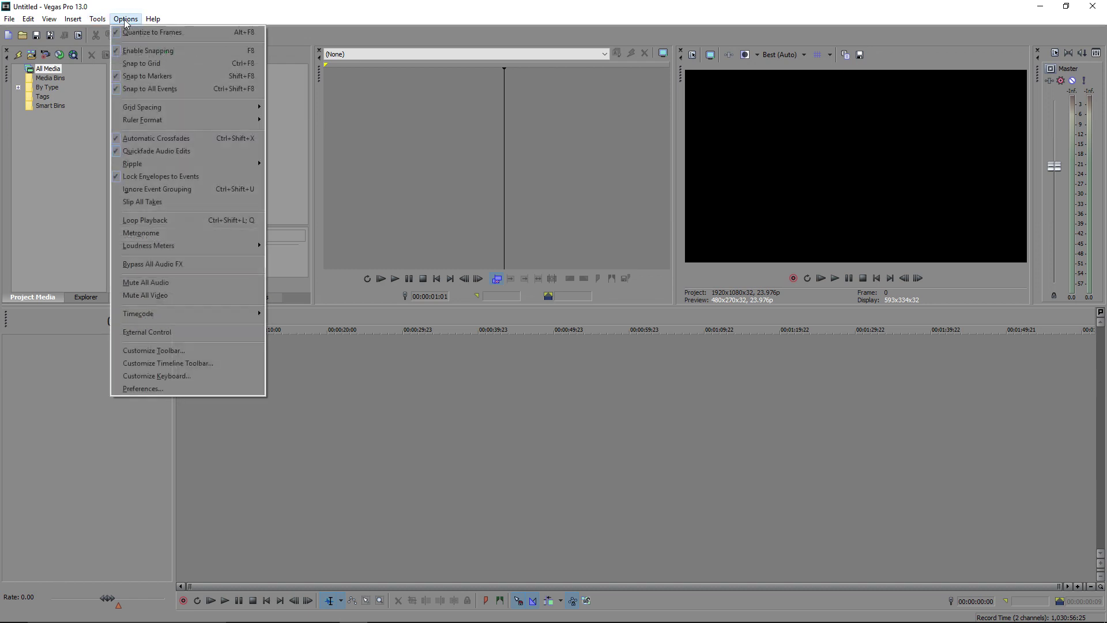
pyautogui.click(150, 388)
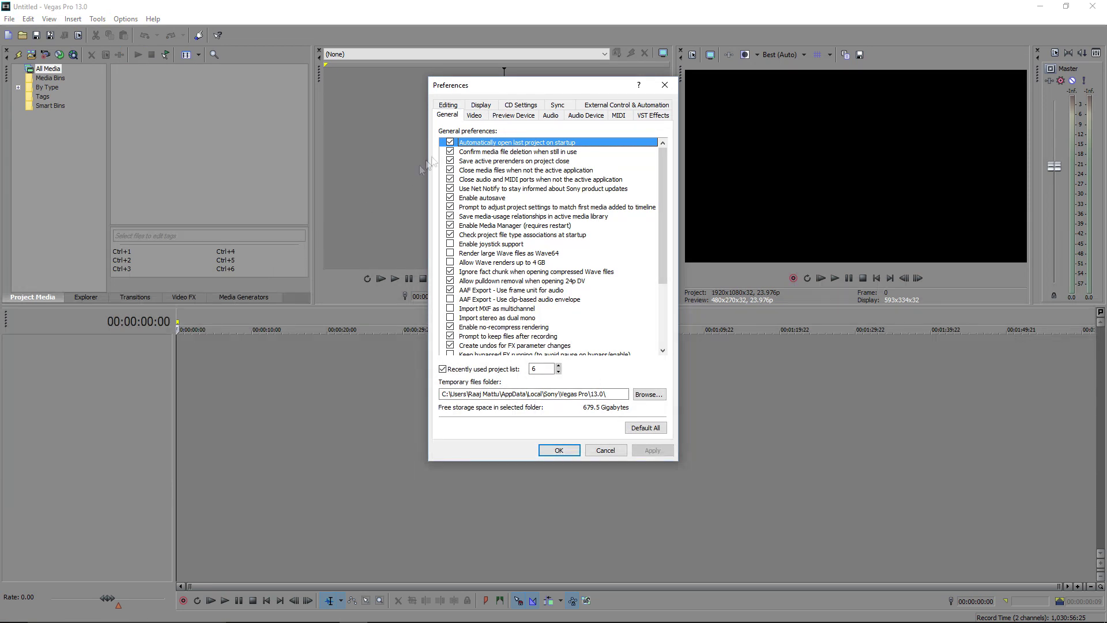
pyautogui.click(473, 115)
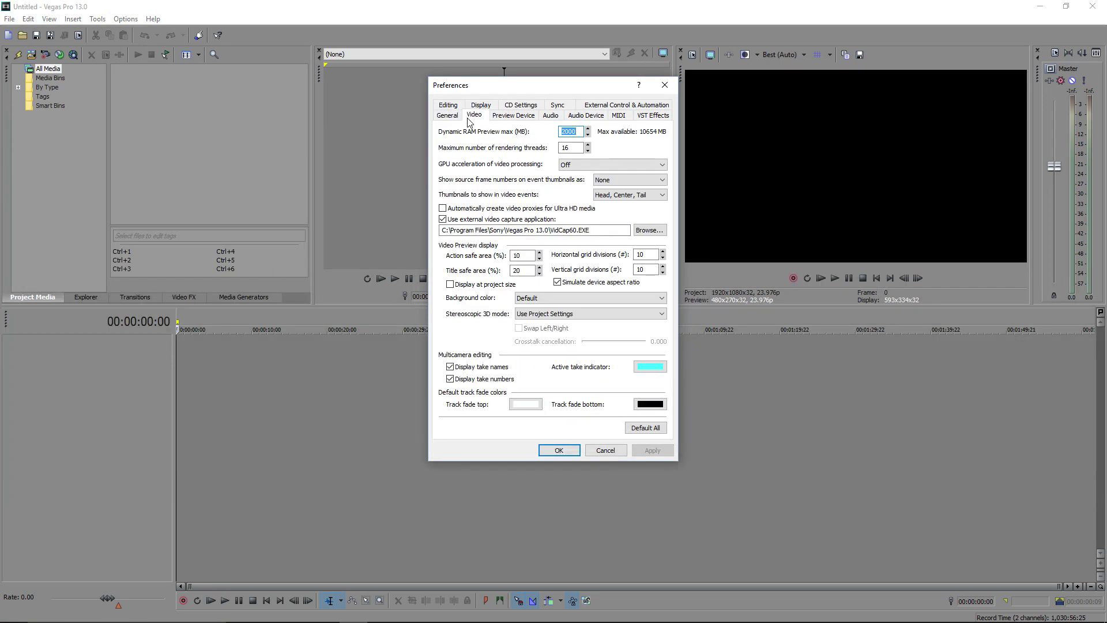
pyautogui.click(582, 131)
pyautogui.doubleClick(580, 131)
pyautogui.write('0')
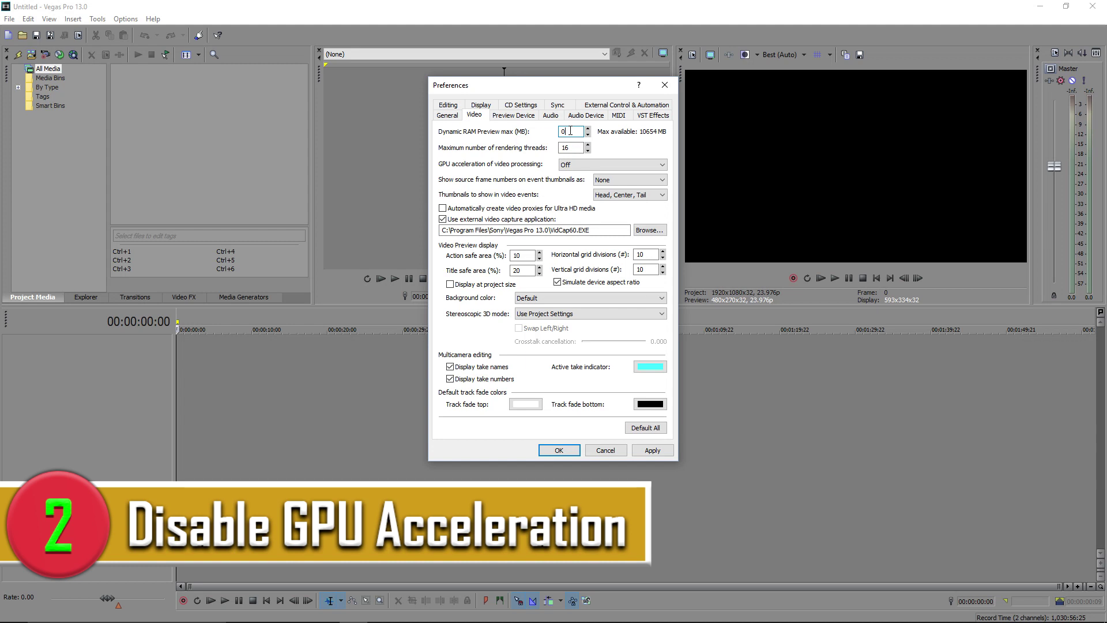
pyautogui.click(606, 165)
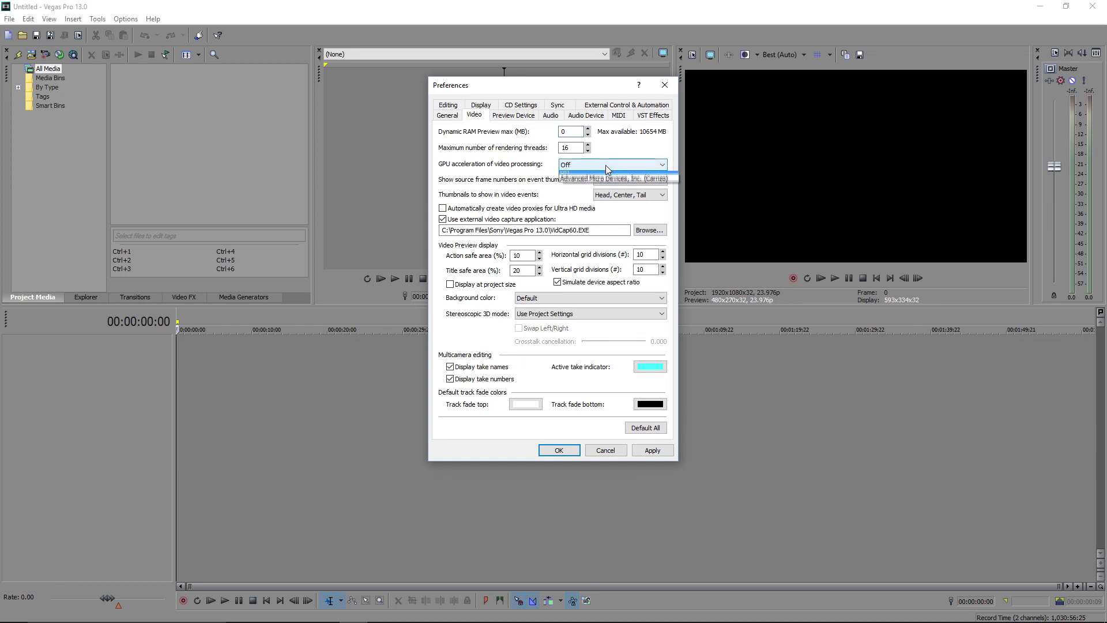
pyautogui.click(607, 184)
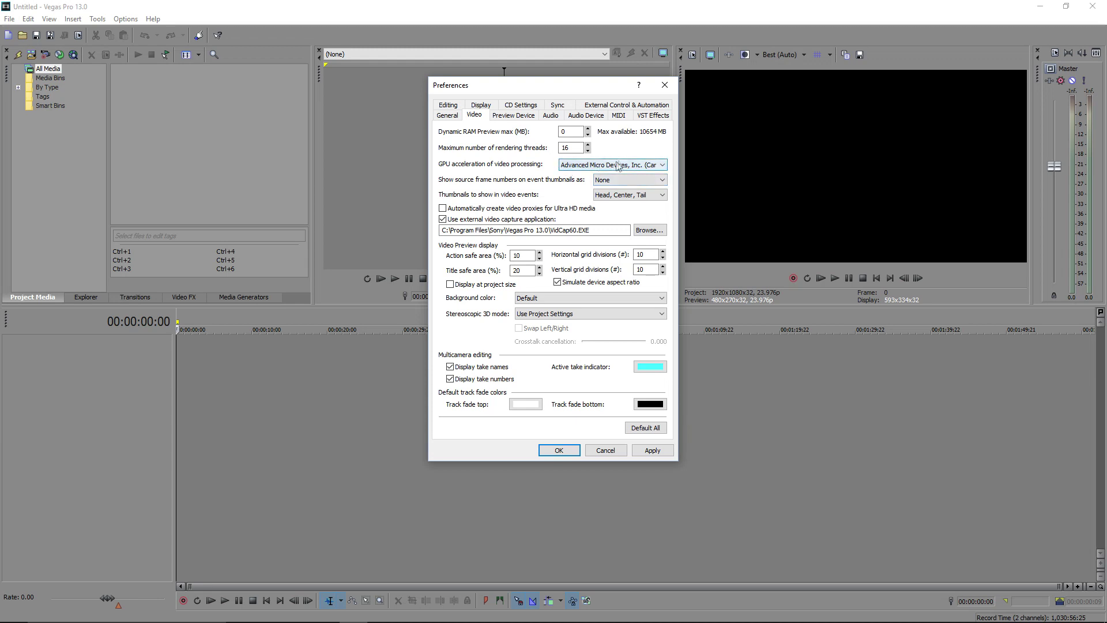
pyautogui.click(581, 165)
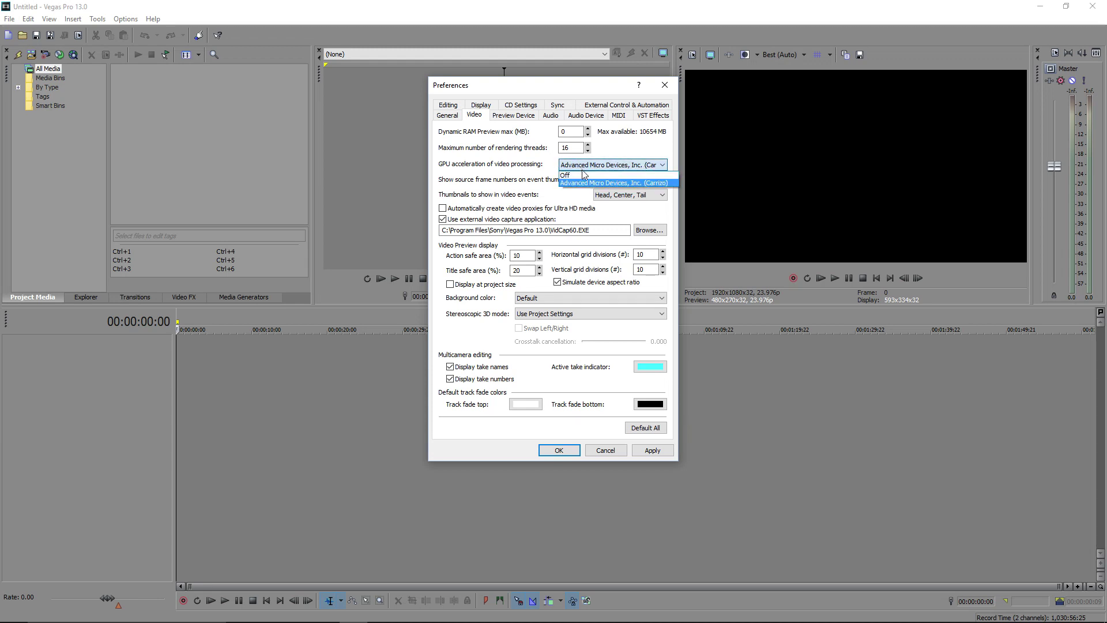
pyautogui.click(571, 173)
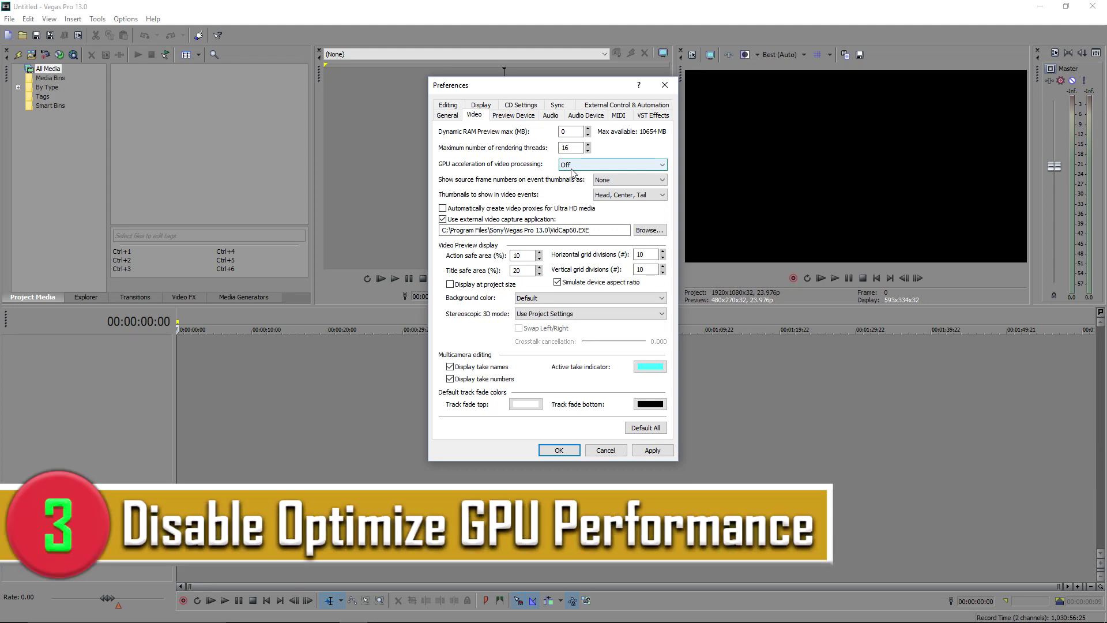
# On the Preview Device tab, uncheck Optimize GPU display performance and Recompress edited frames, then confirm.
pyautogui.click(529, 117)
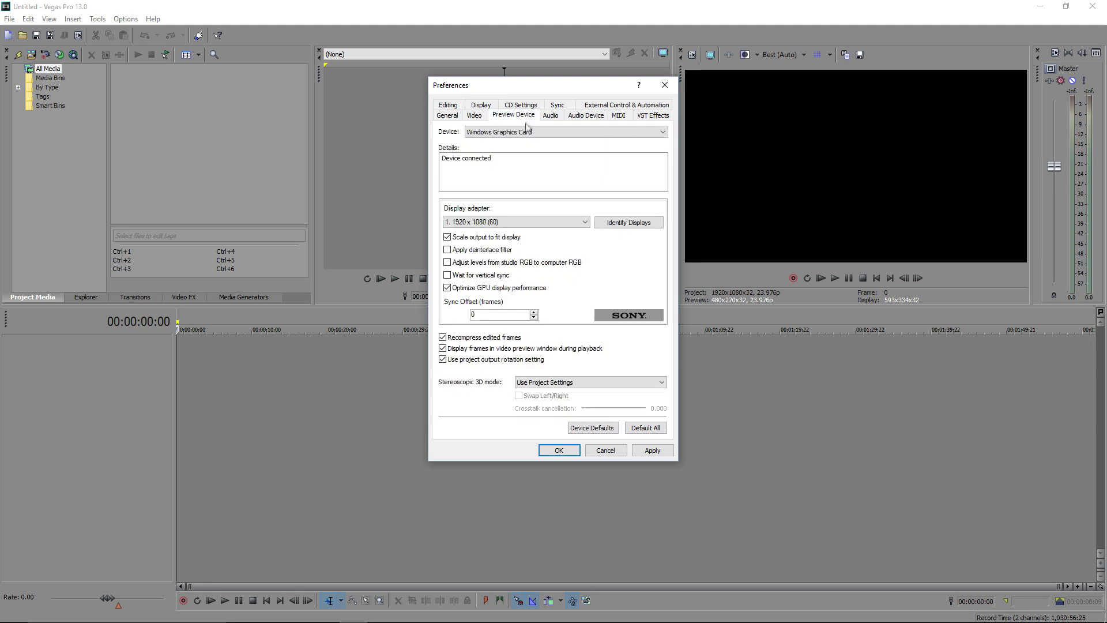
pyautogui.click(448, 288)
pyautogui.click(450, 341)
pyautogui.click(559, 450)
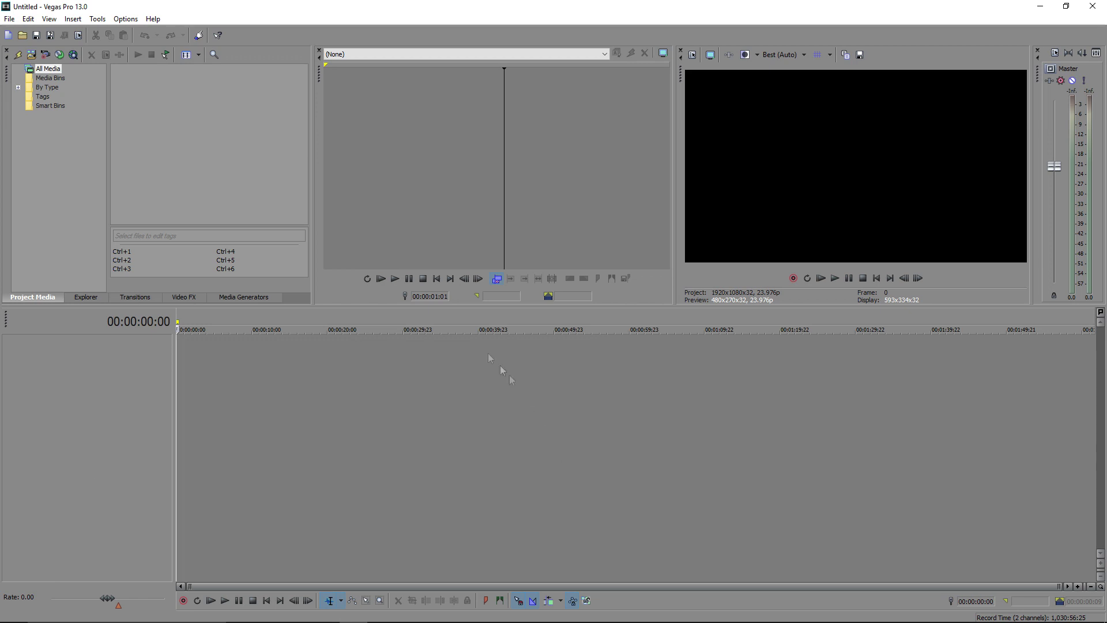
# Reopen Preferences on the Internal tab, filtered by 'multi s' to show Enable Multi Stream Render.
pyautogui.click(126, 19)
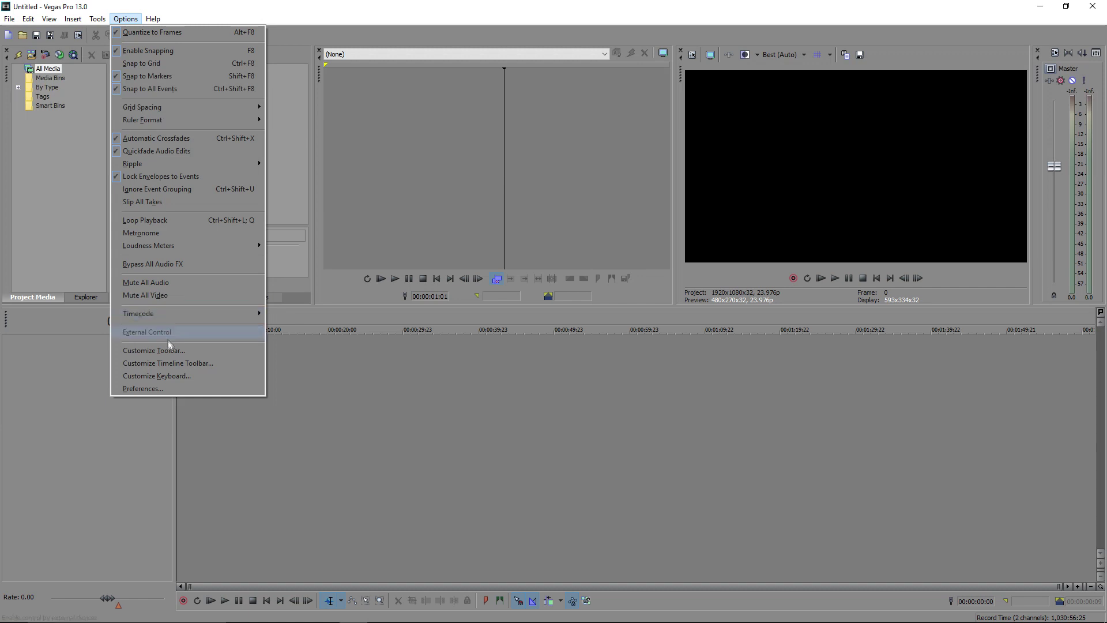
pyautogui.click(163, 394)
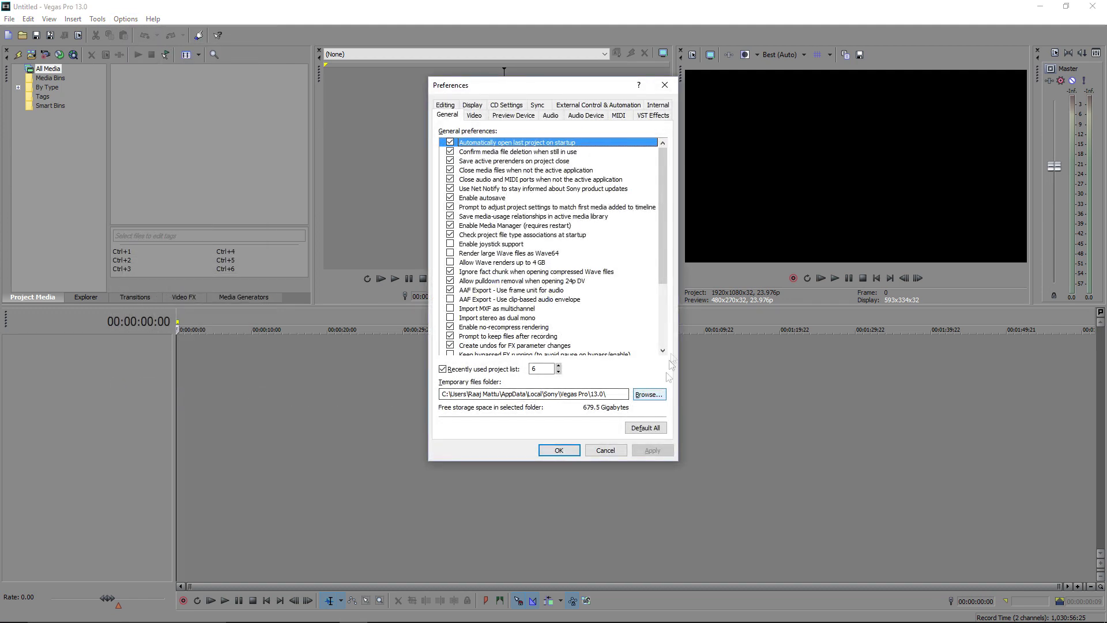
pyautogui.click(658, 106)
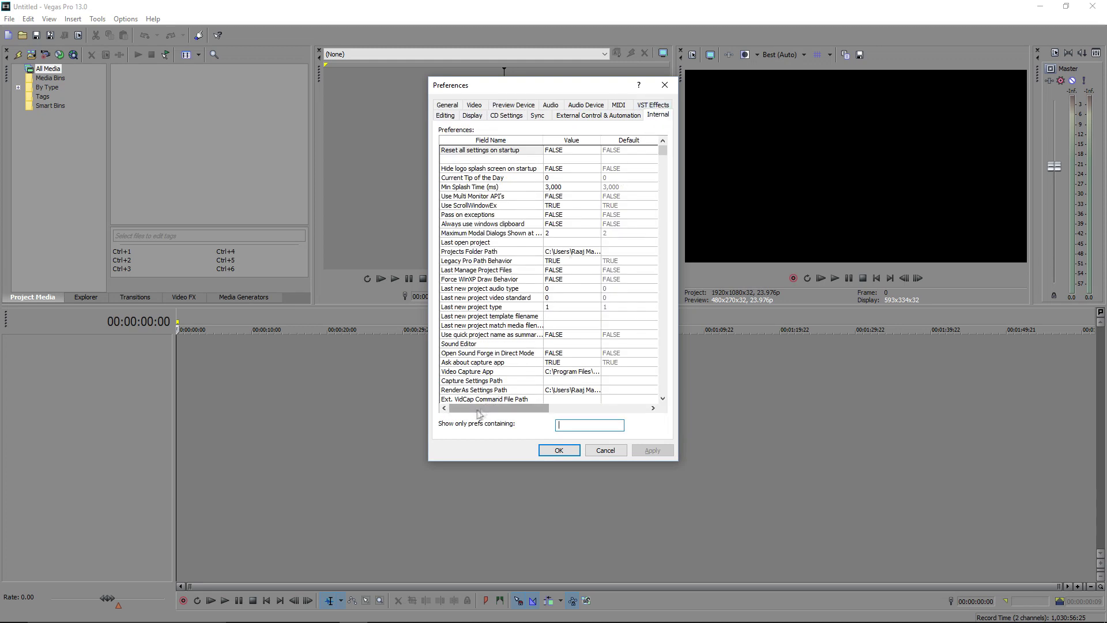
pyautogui.click(577, 426)
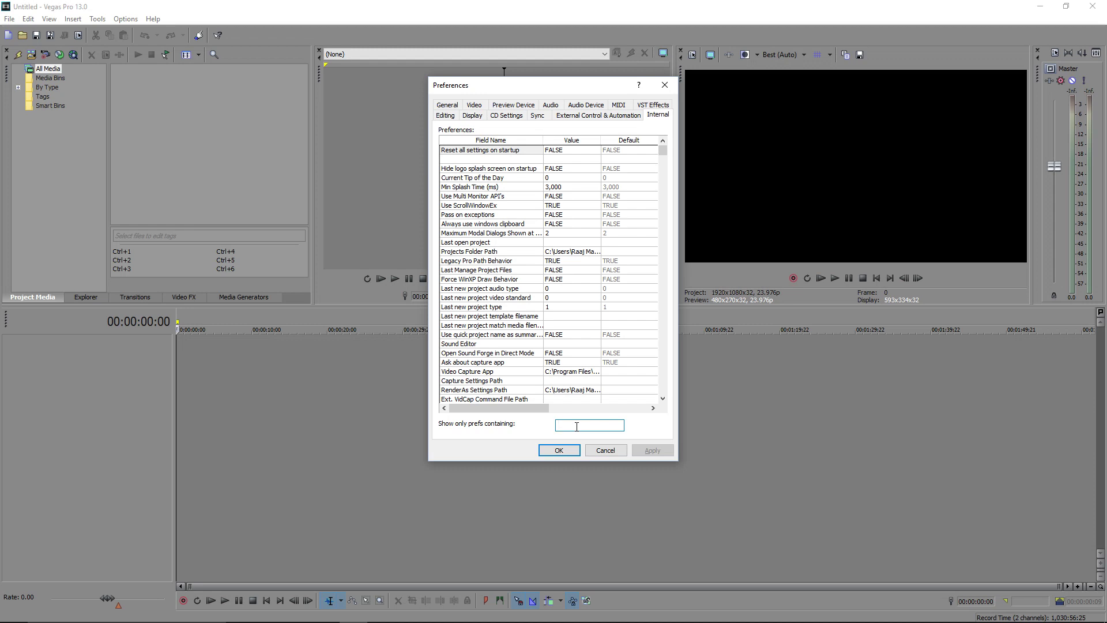
pyautogui.write('multi')
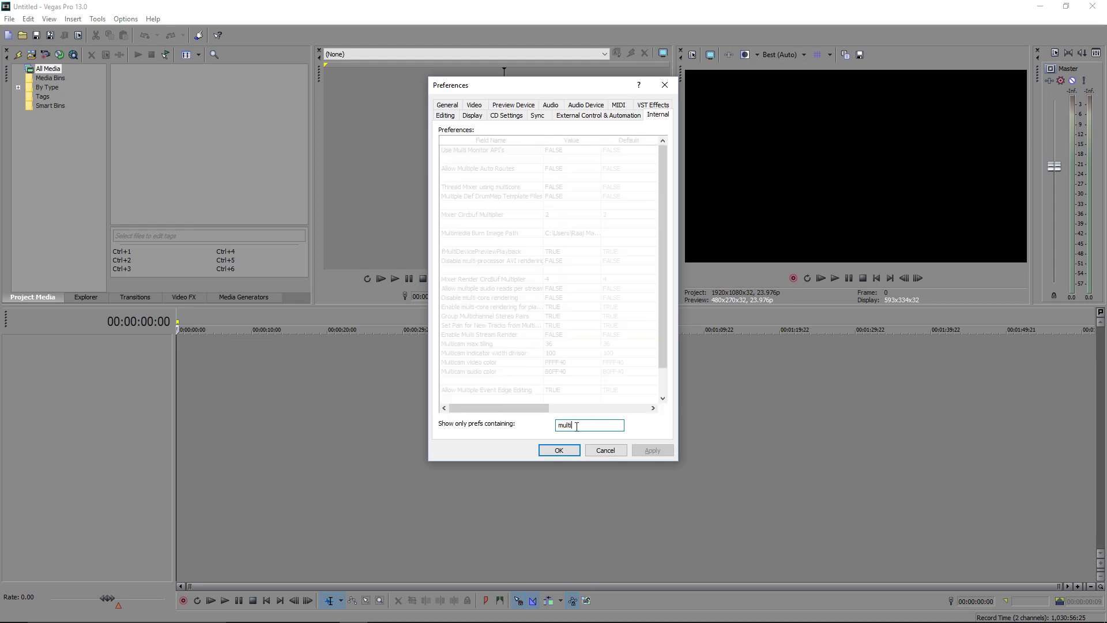
pyautogui.write(' stream')
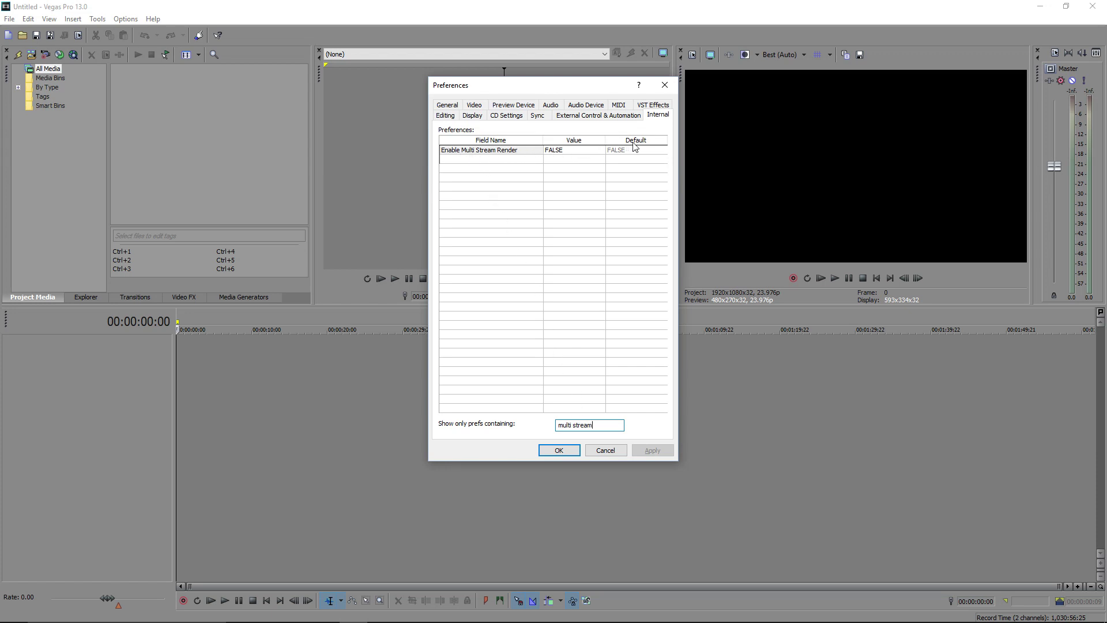
pyautogui.click(560, 149)
# Replace the Enable Multi Stream Render value FALSE with TRUE, apply it and close Preferences.
pyautogui.click(569, 152)
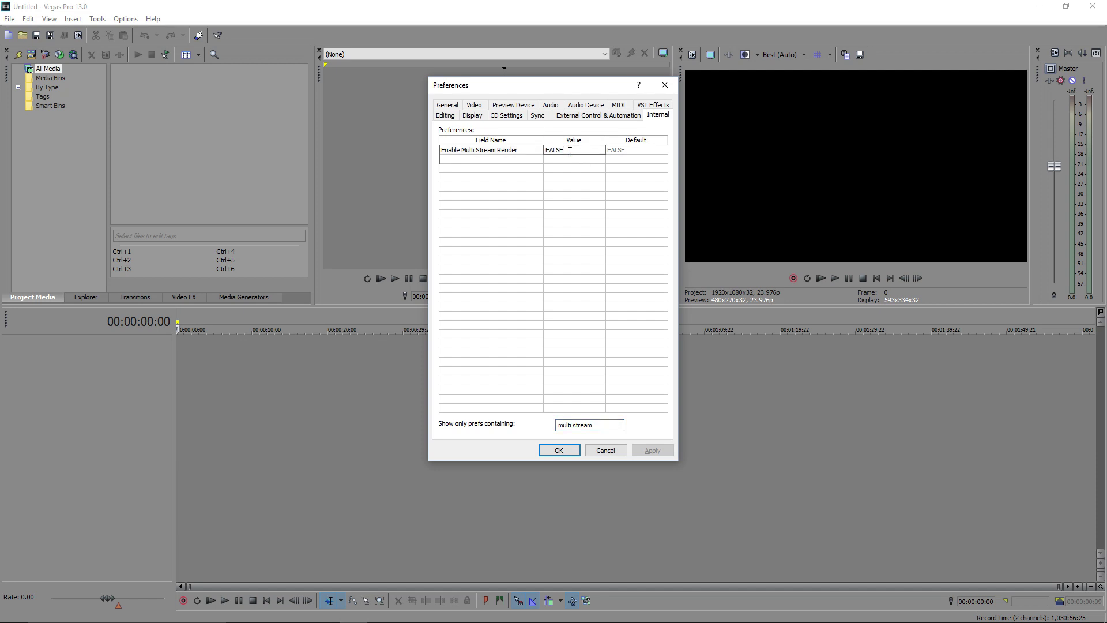
pyautogui.hotkey('shift', 'Home')
pyautogui.press('Left')
pyautogui.press('Right')
pyautogui.doubleClick(572, 151)
pyautogui.press('Delete')
pyautogui.write('TRUE')
pyautogui.press('Return')
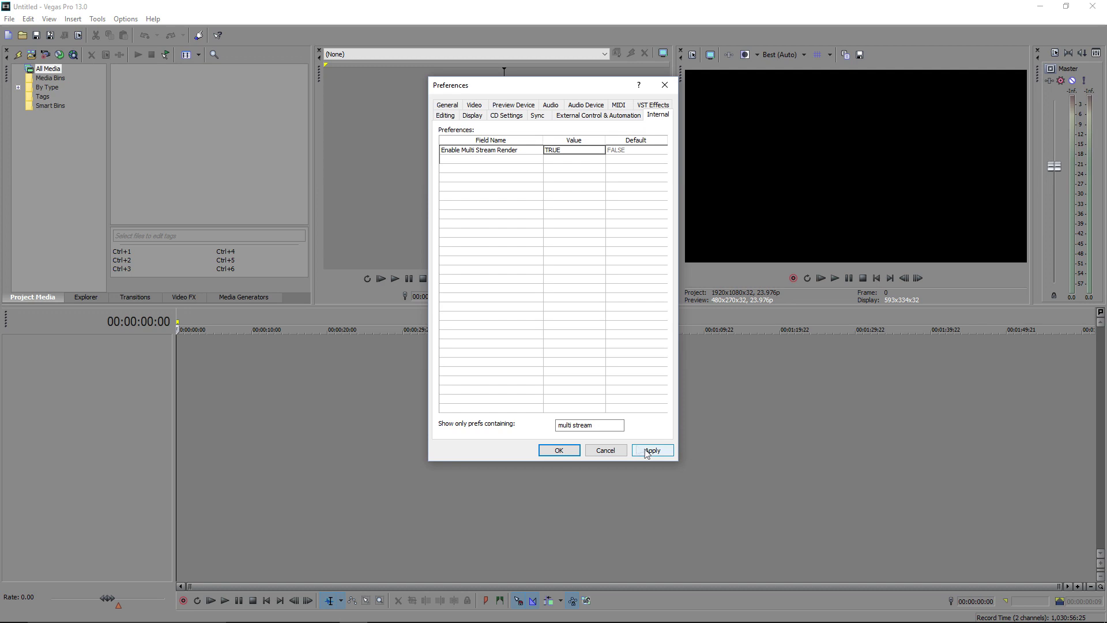
pyautogui.click(647, 454)
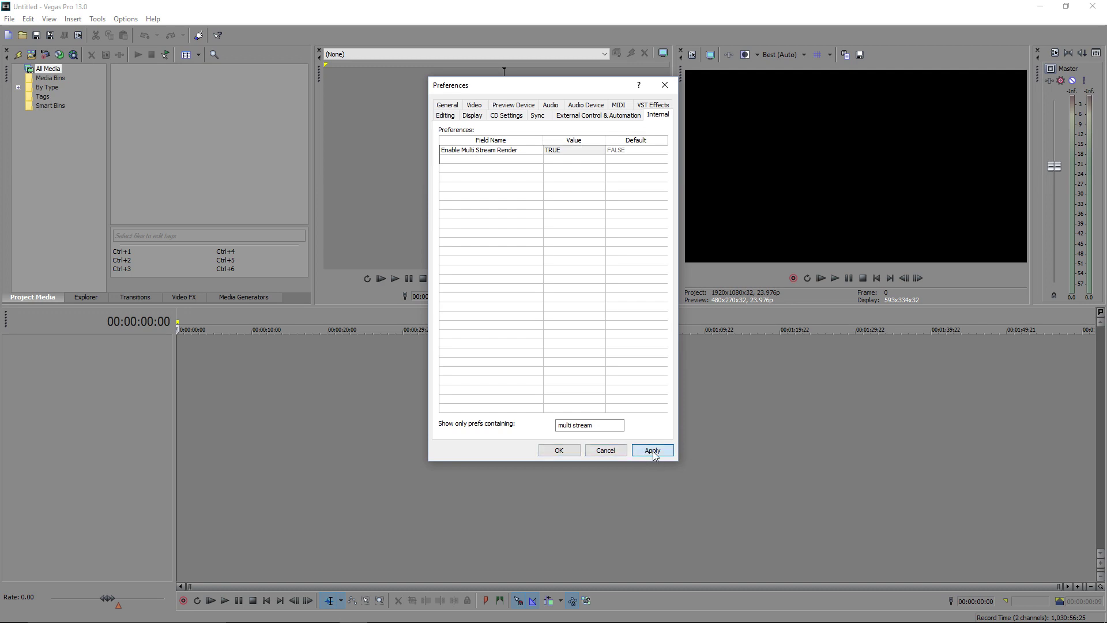
pyautogui.click(558, 450)
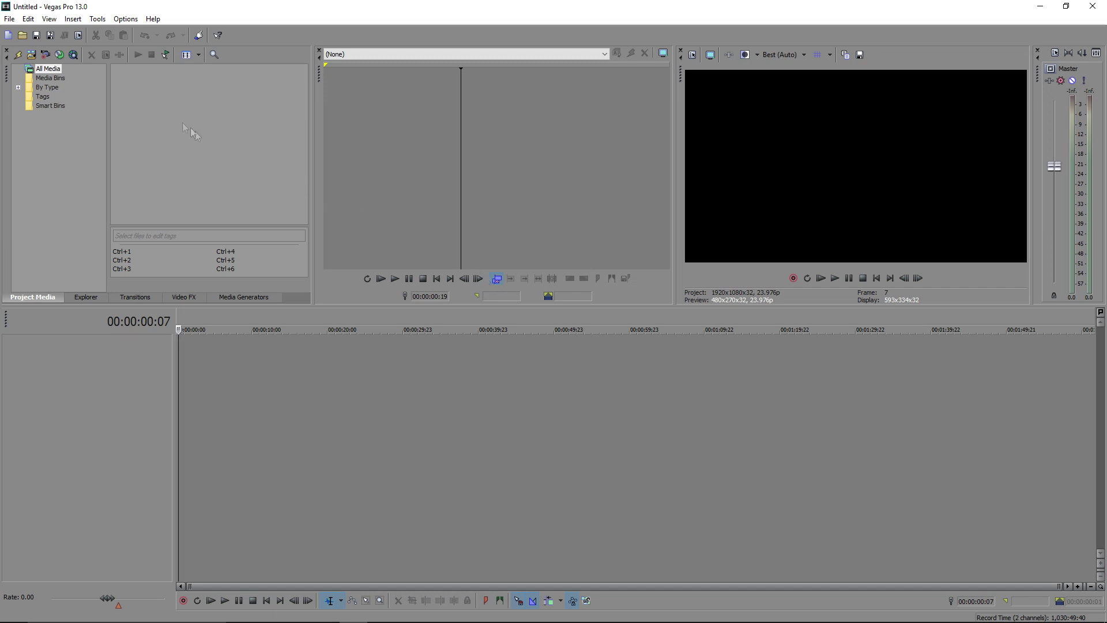
# Start a new project and pick the HD 720-50p template.
pyautogui.click(9, 19)
pyautogui.click(8, 32)
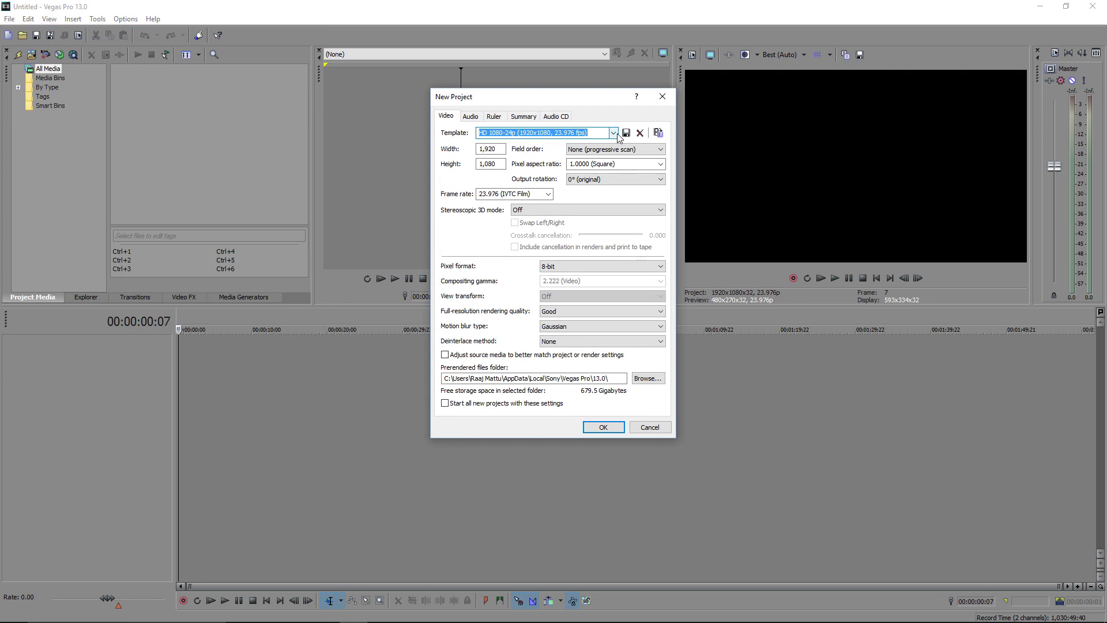
pyautogui.click(611, 134)
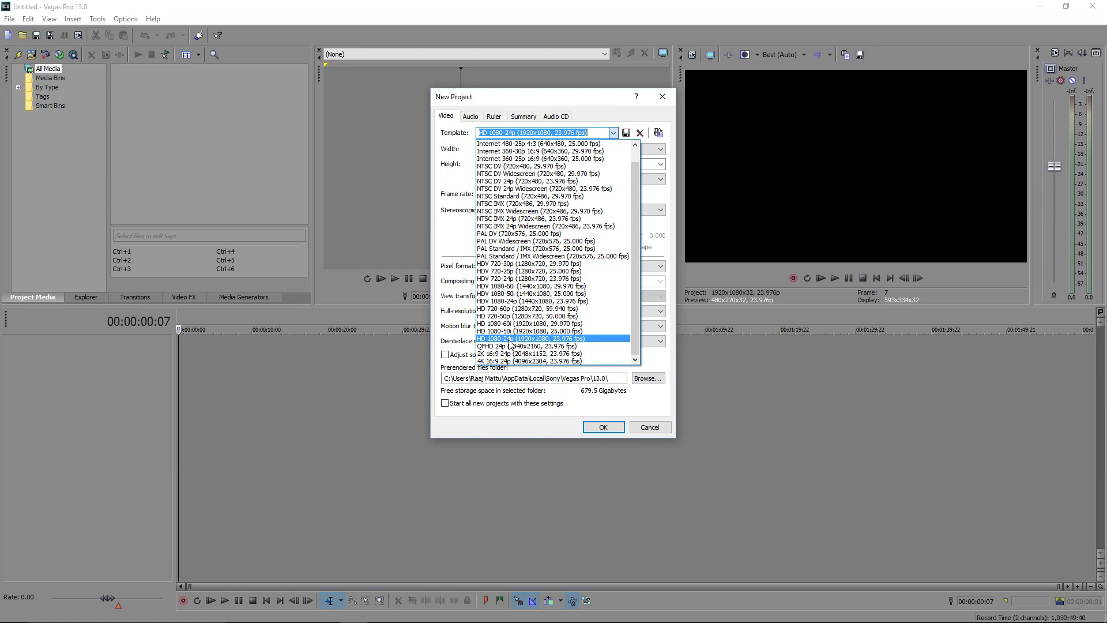
pyautogui.click(510, 340)
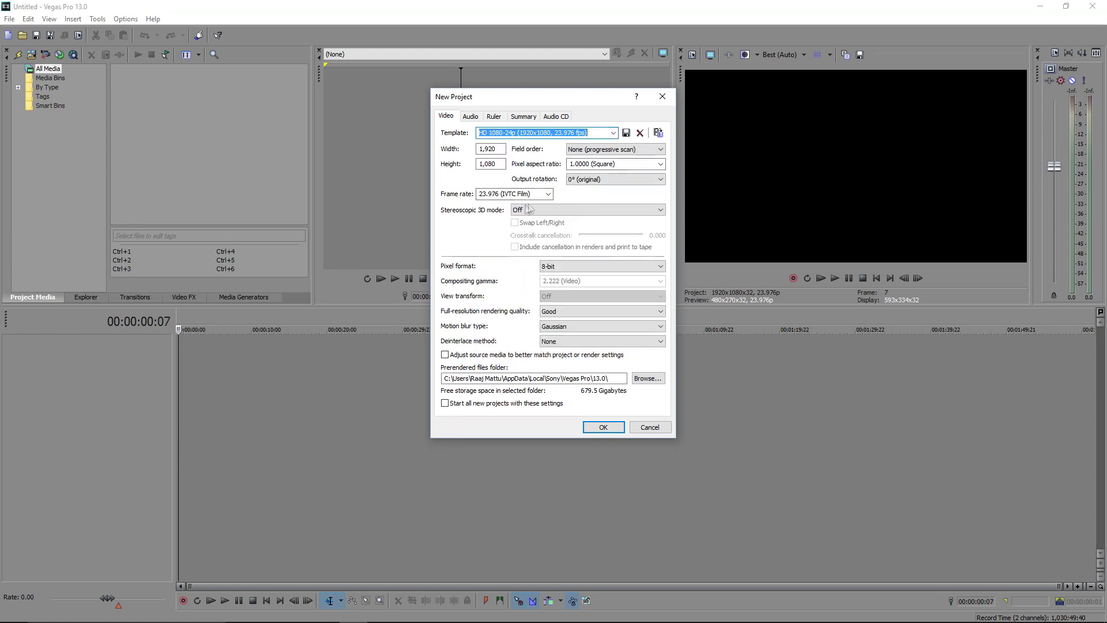
pyautogui.click(486, 193)
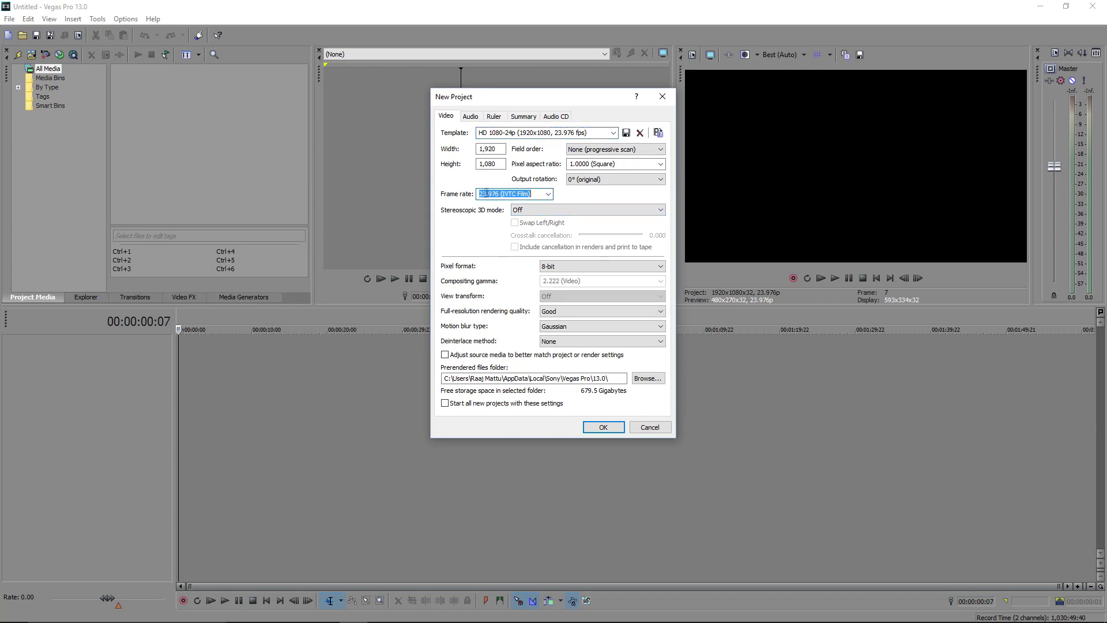
pyautogui.click(613, 133)
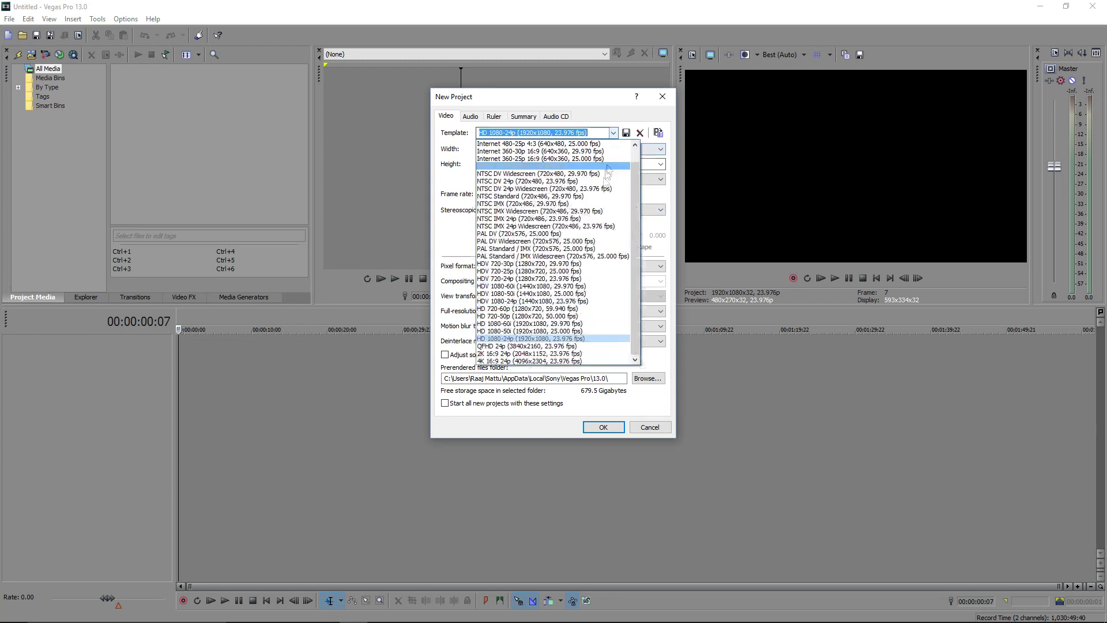
pyautogui.click(551, 308)
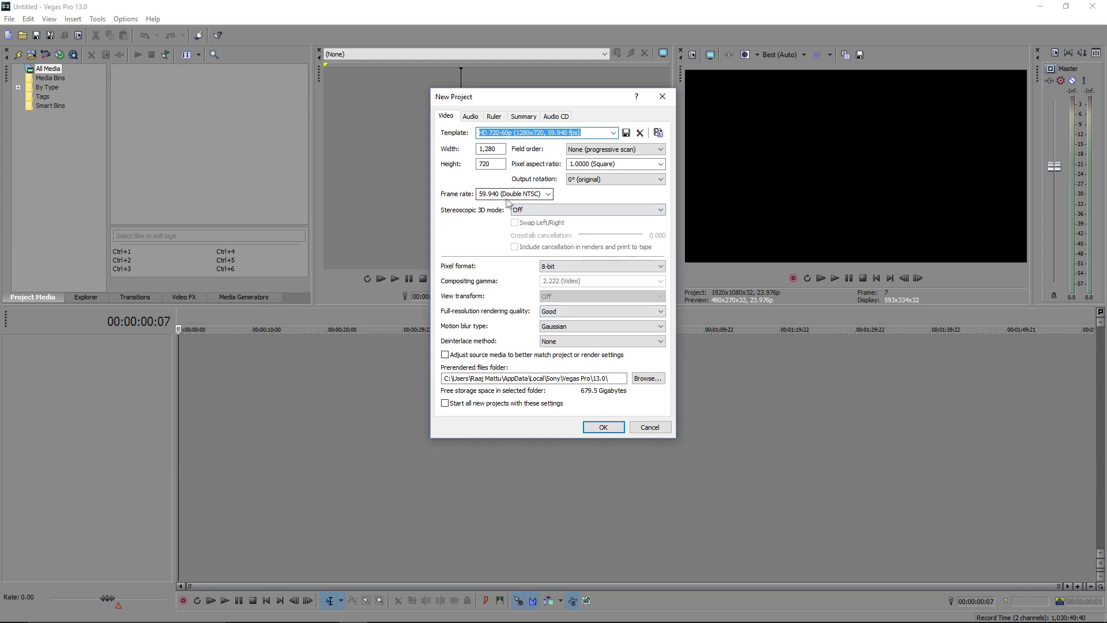
pyautogui.click(613, 132)
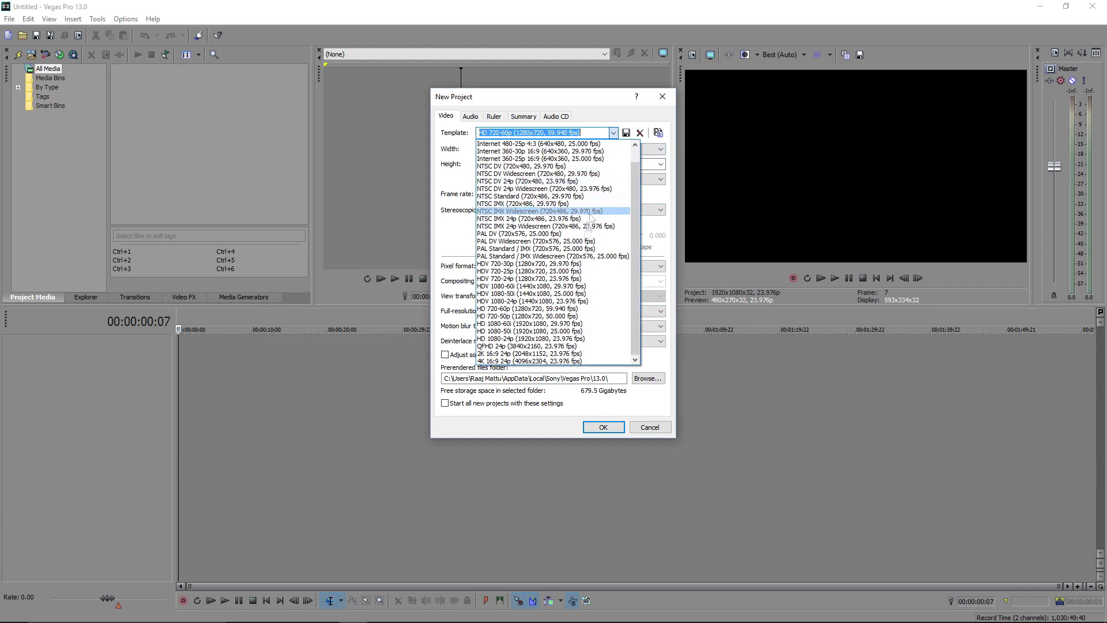
pyautogui.click(536, 316)
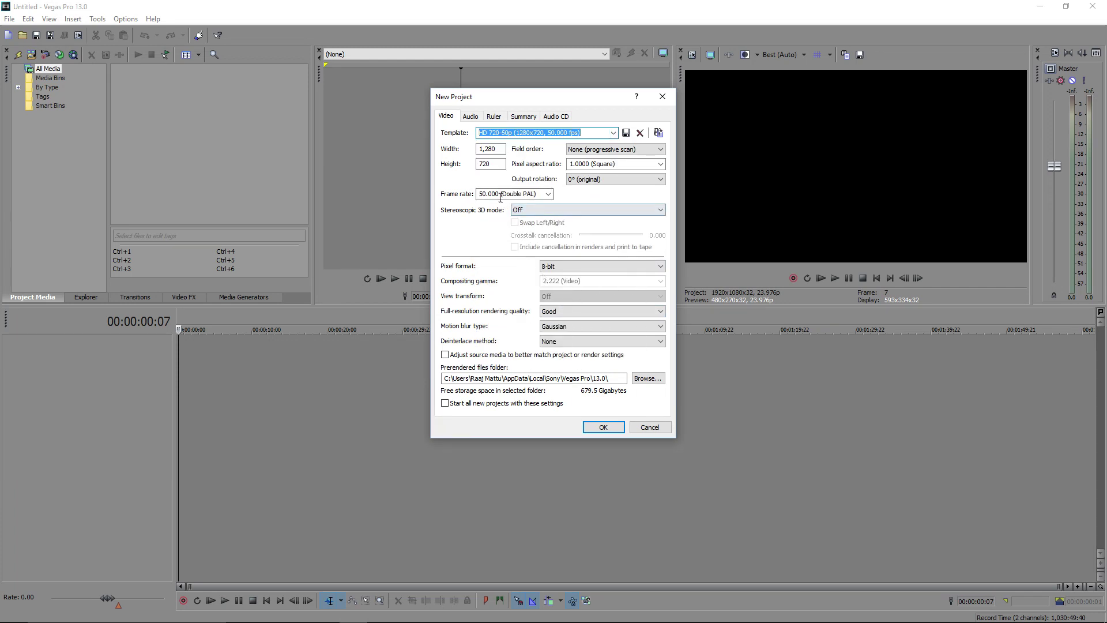
# Keep Stereoscopic 3D mode Off, make these the default for new projects, and create the project.
pyautogui.click(501, 196)
pyautogui.click(592, 210)
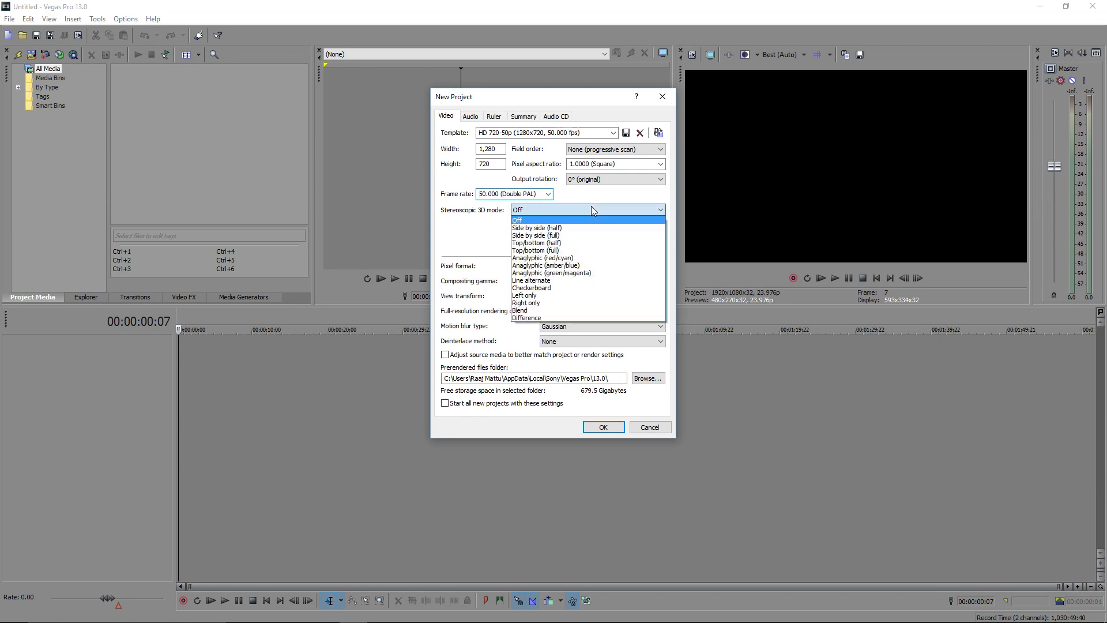
pyautogui.click(591, 209)
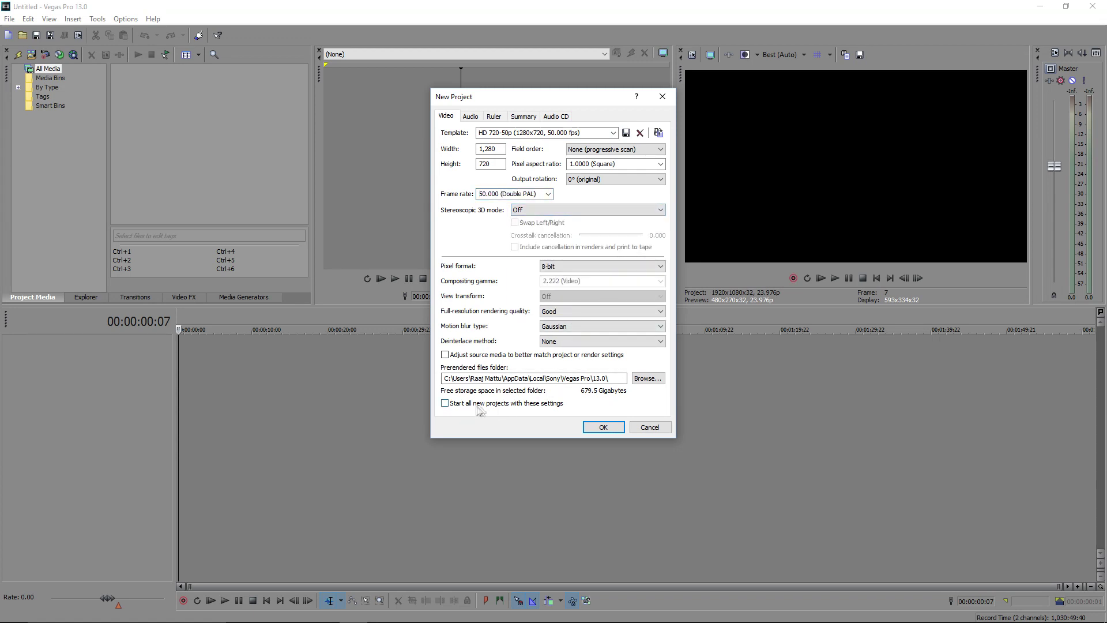
pyautogui.click(536, 405)
pyautogui.click(603, 428)
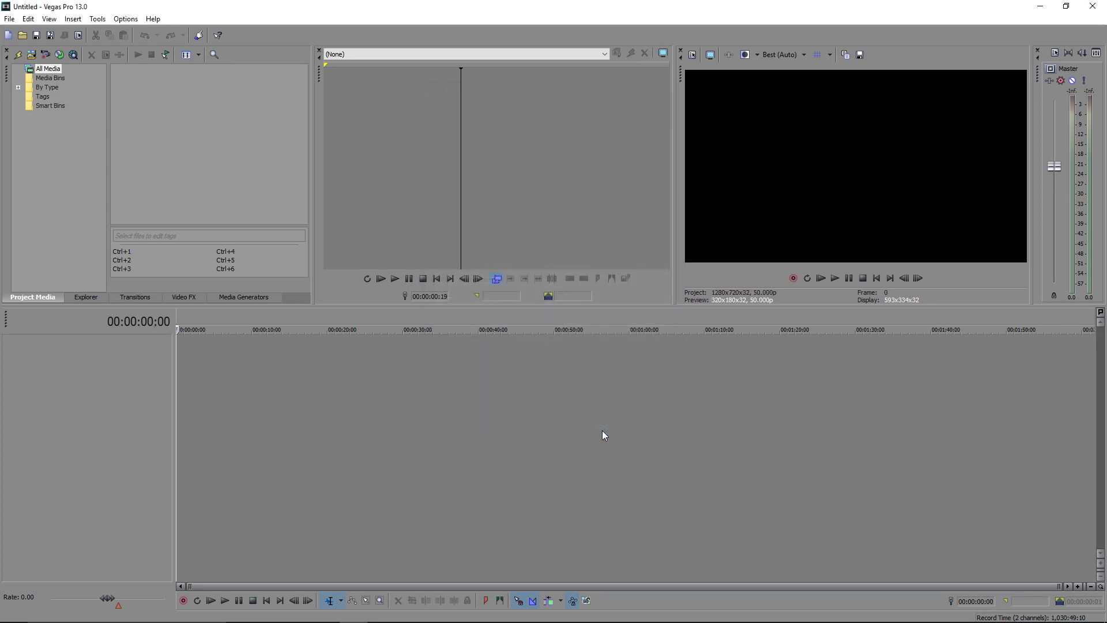